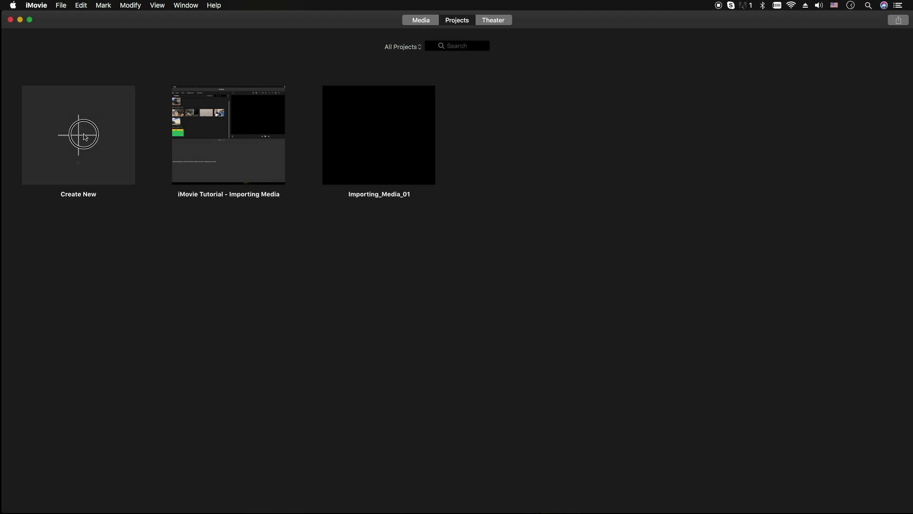
# Create a new movie and put the 33-second LUMIX track clip on its timeline
pyautogui.click(81, 138)
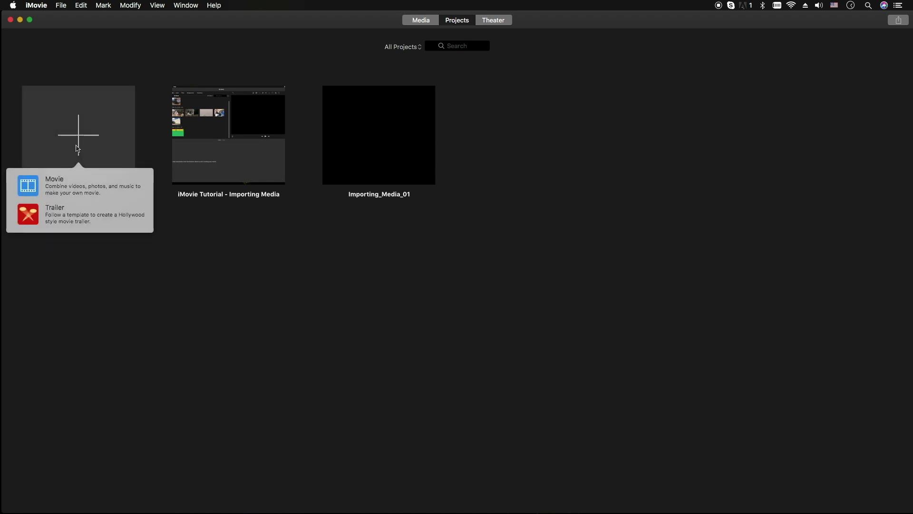
pyautogui.click(57, 183)
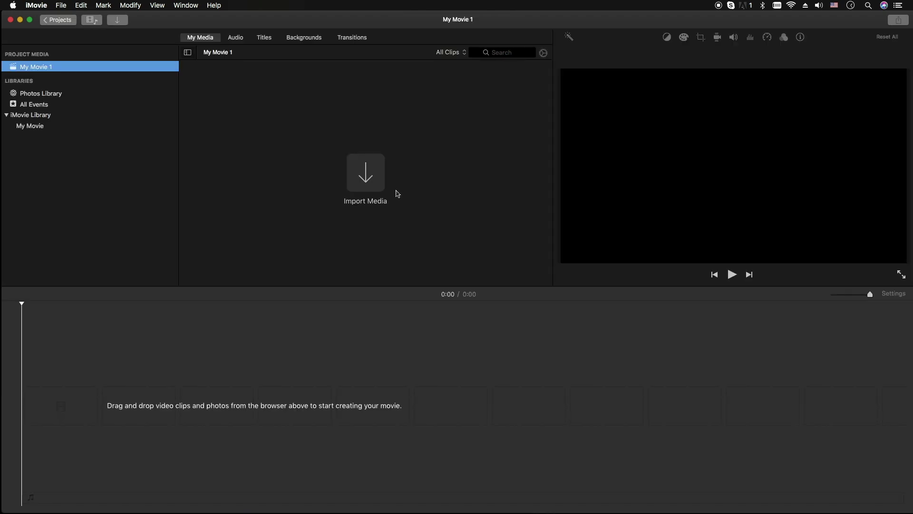
pyautogui.click(371, 176)
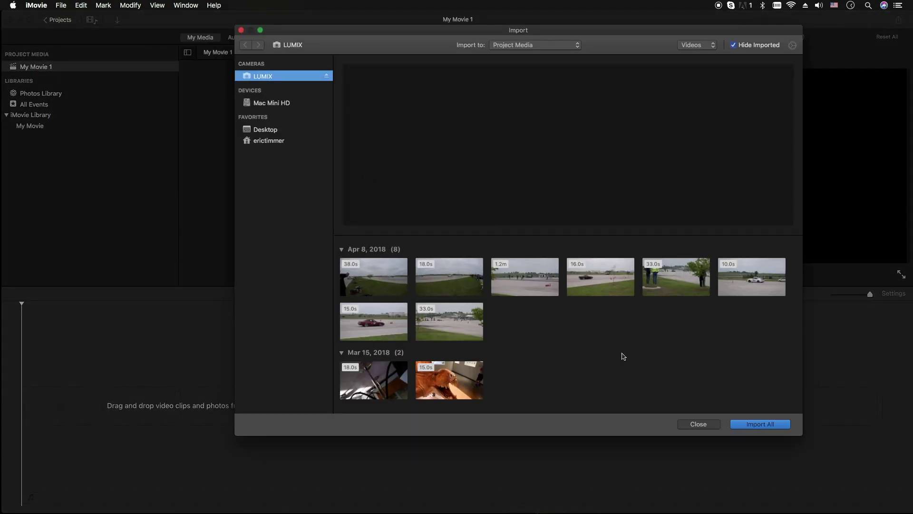
pyautogui.click(455, 323)
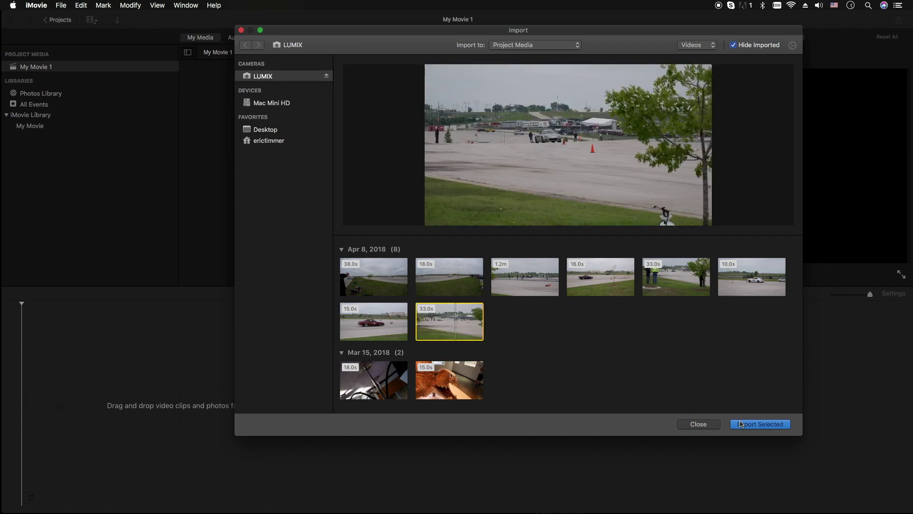
pyautogui.click(752, 425)
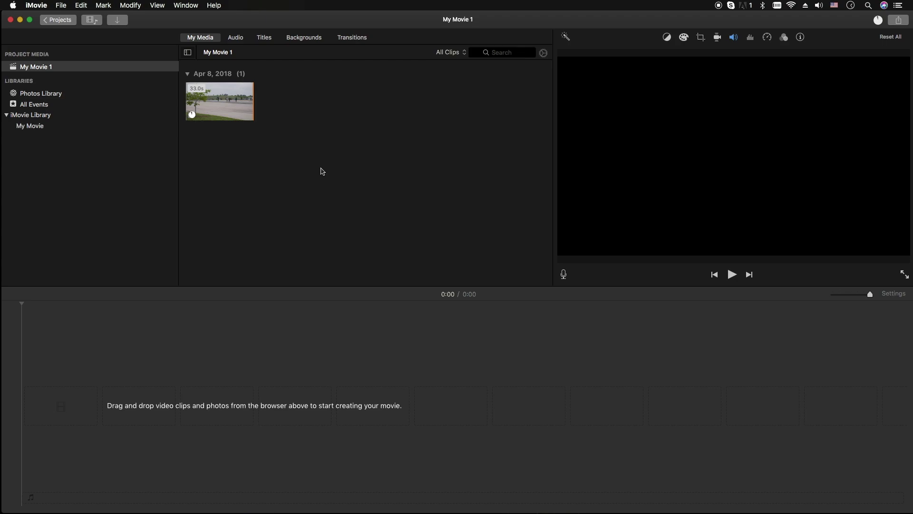
pyautogui.moveTo(236, 119); pyautogui.dragTo(130, 447)
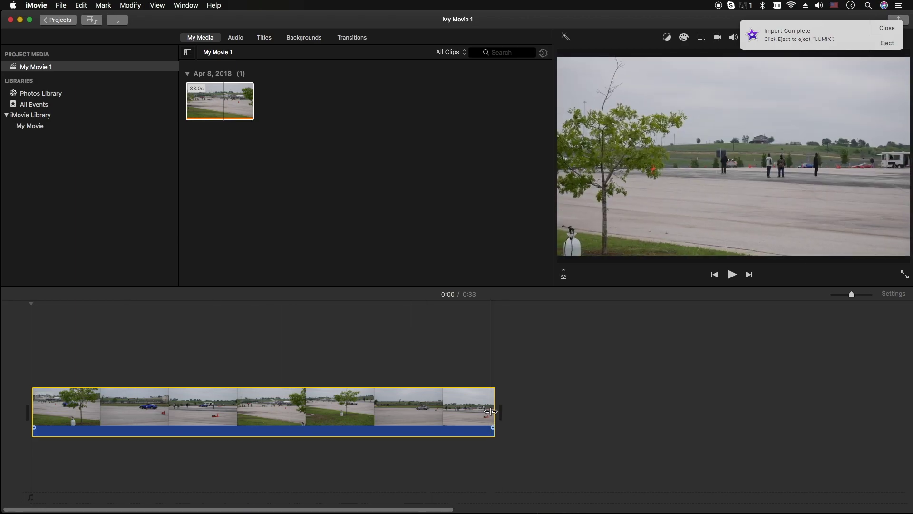
pyautogui.click(887, 30)
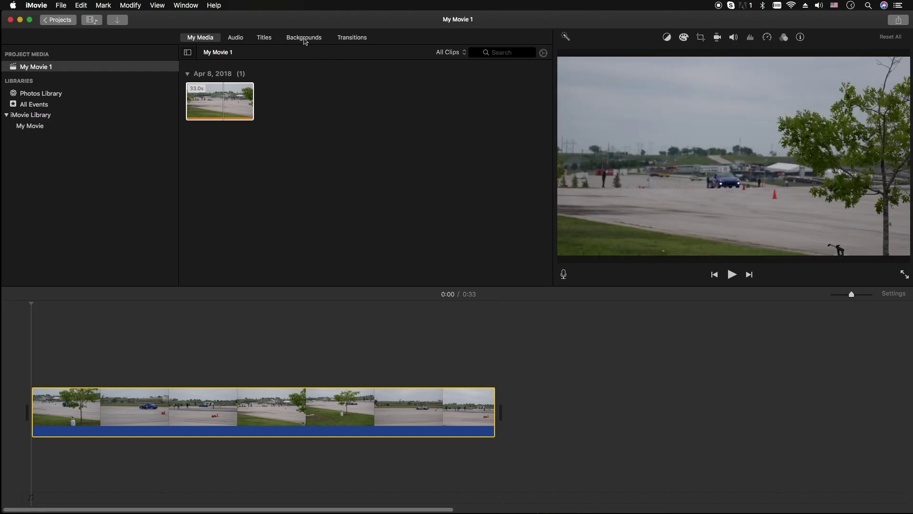
# Add the Stars background after the track clip and stretch it to 15.6 seconds
pyautogui.click(306, 38)
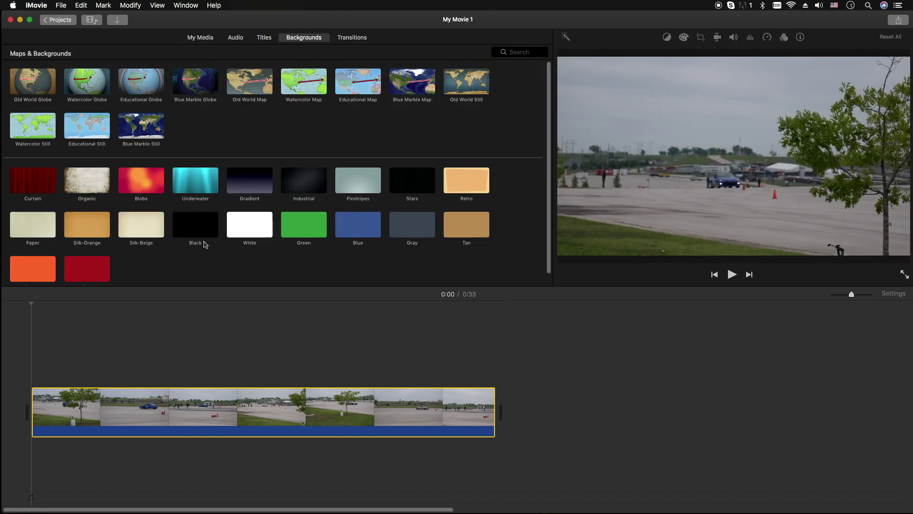
pyautogui.click(413, 184)
pyautogui.moveTo(412, 183); pyautogui.dragTo(521, 400)
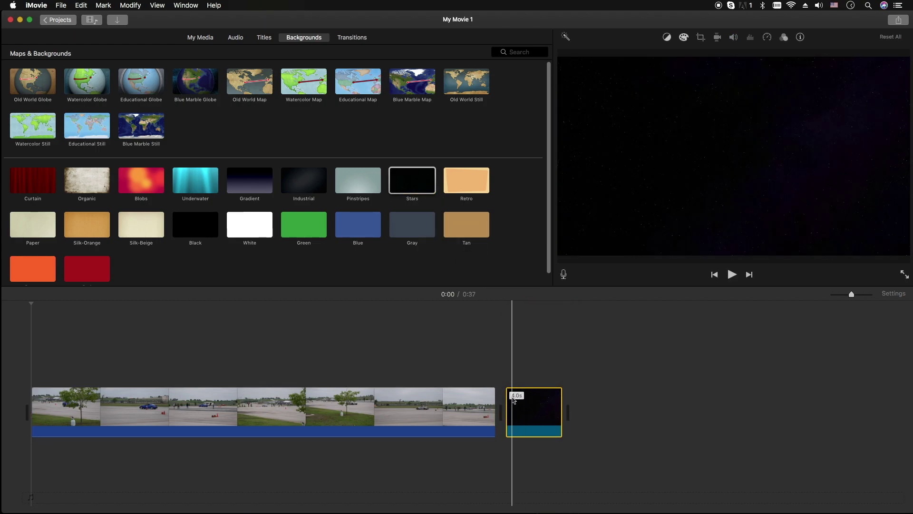
pyautogui.moveTo(562, 408); pyautogui.dragTo(730, 395)
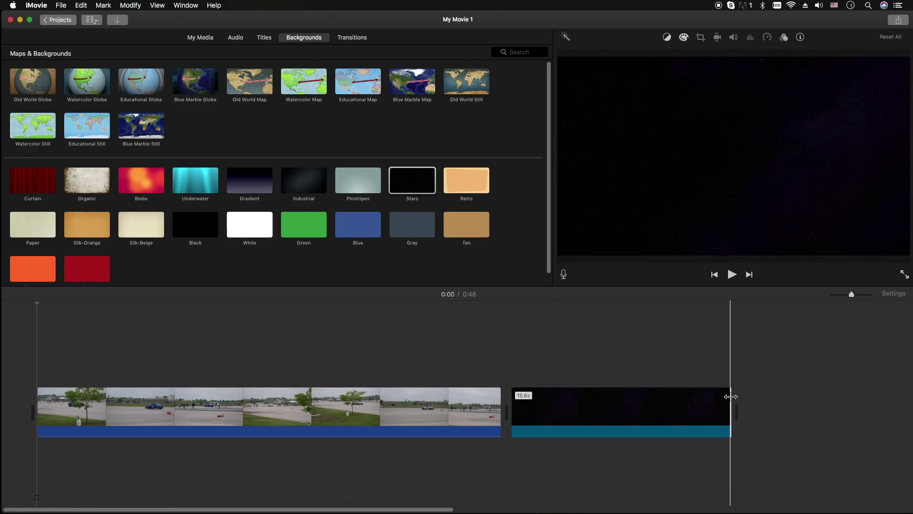
pyautogui.click(558, 413)
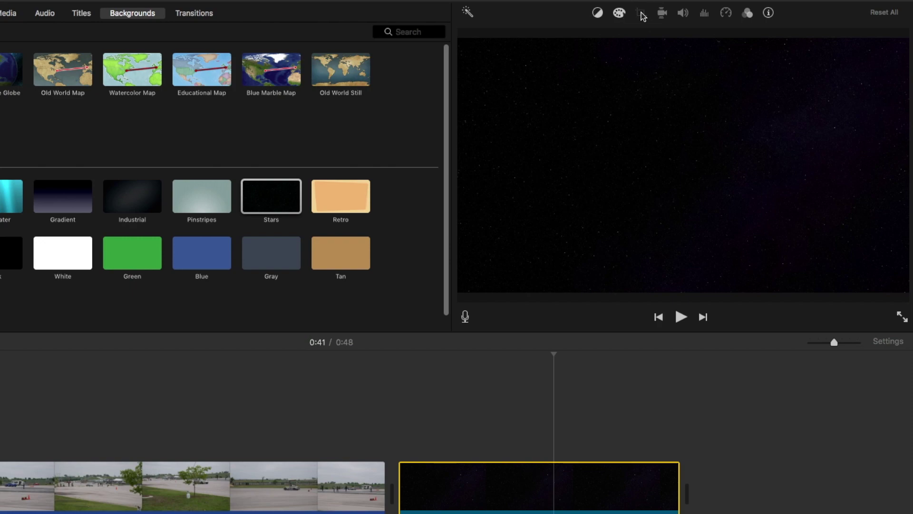
# Apply a Ken Burns motion to the Stars clip, with the end frame toward the top-right
pyautogui.click(641, 13)
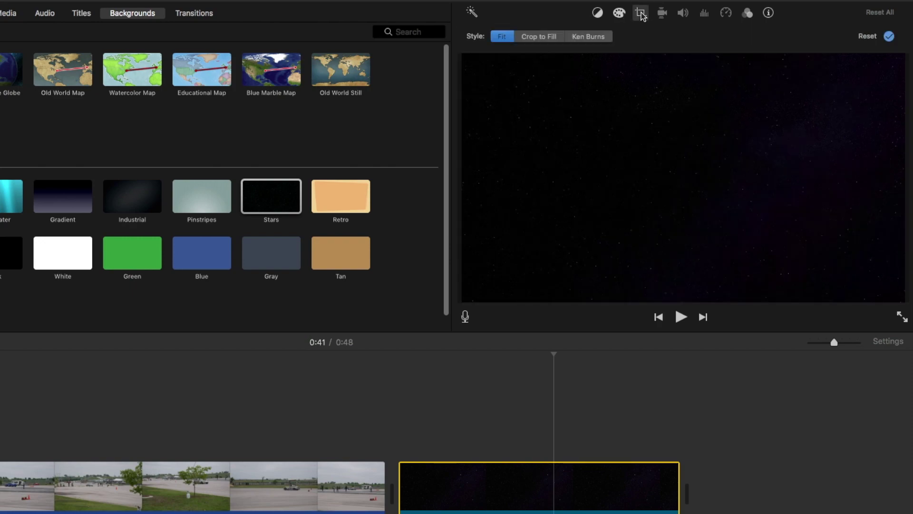
pyautogui.click(590, 37)
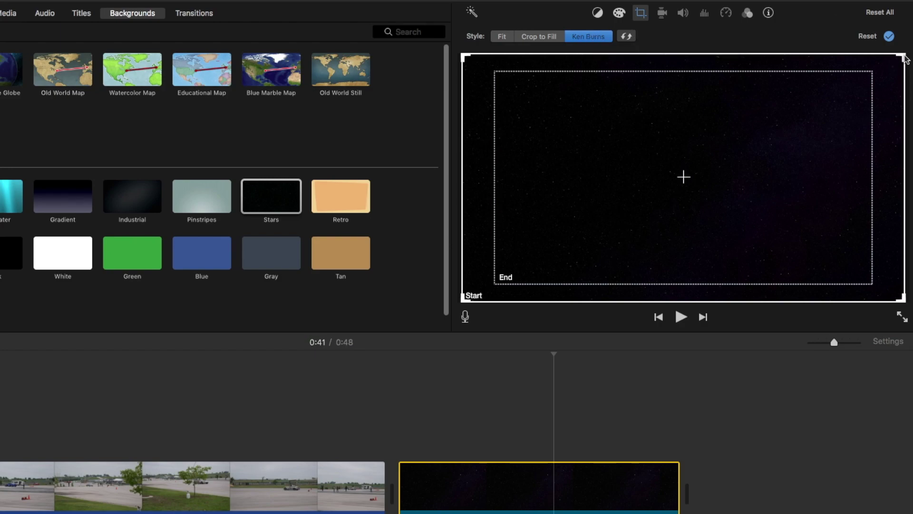
pyautogui.moveTo(905, 57); pyautogui.dragTo(853, 106)
pyautogui.click(870, 93)
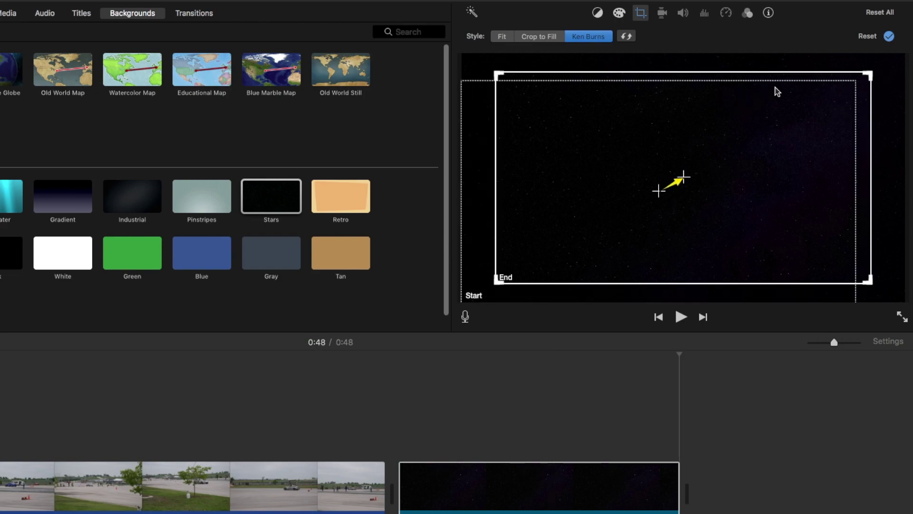
pyautogui.moveTo(862, 95); pyautogui.dragTo(900, 79)
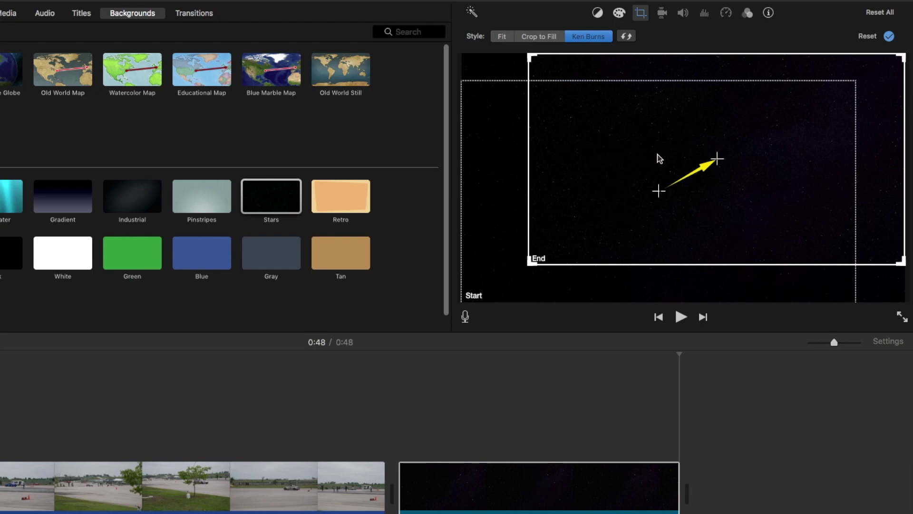
pyautogui.click(891, 40)
# Play the starfield clip to check the motion, then return the playhead to its start
pyautogui.click(467, 370)
pyautogui.press('space')
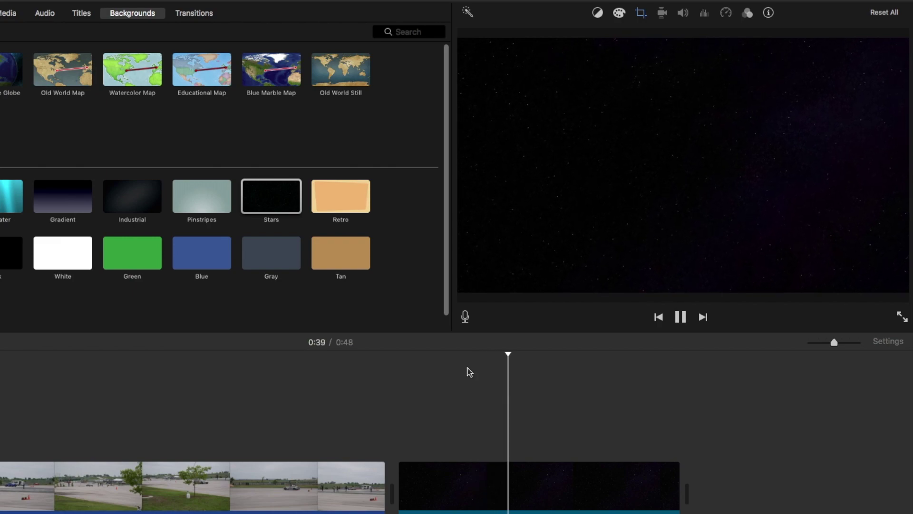
pyautogui.click(542, 509)
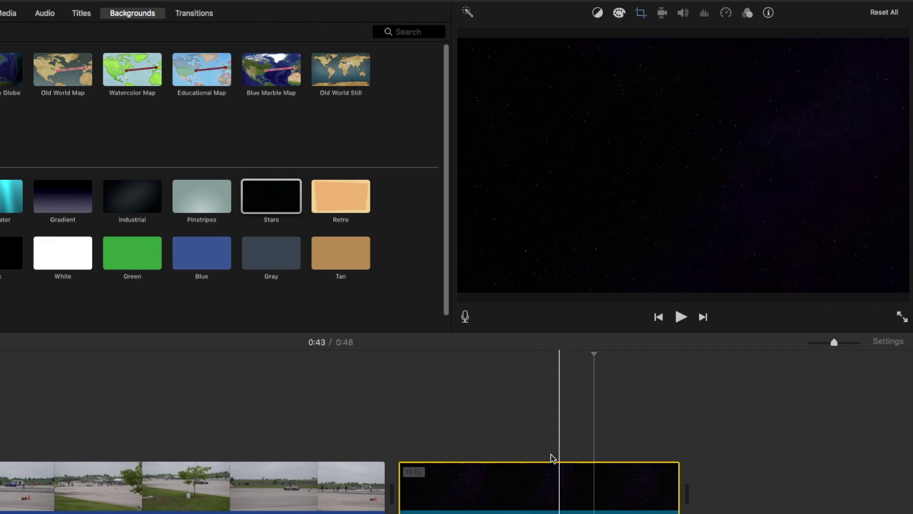
pyautogui.click(398, 435)
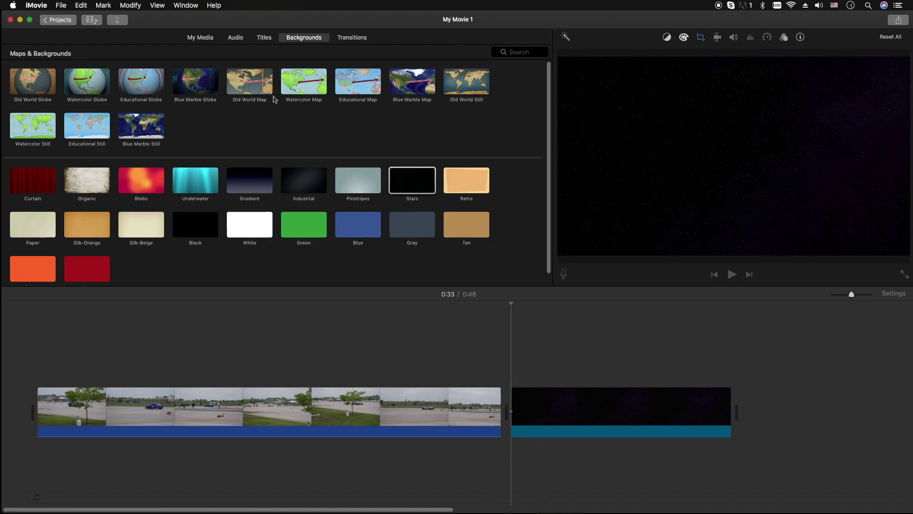
# Place the Upper title above the Stars clip and stretch it to 15.6 seconds
pyautogui.click(264, 37)
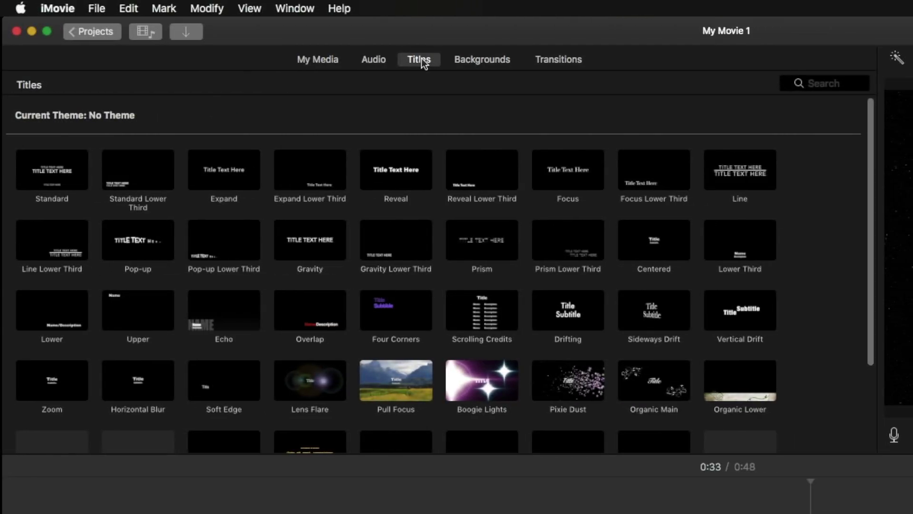
pyautogui.click(129, 318)
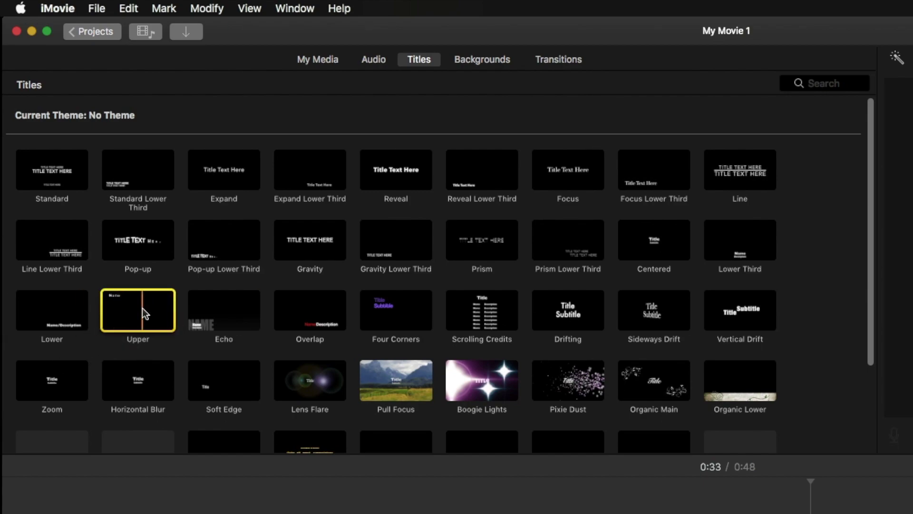
pyautogui.moveTo(141, 310); pyautogui.dragTo(838, 513)
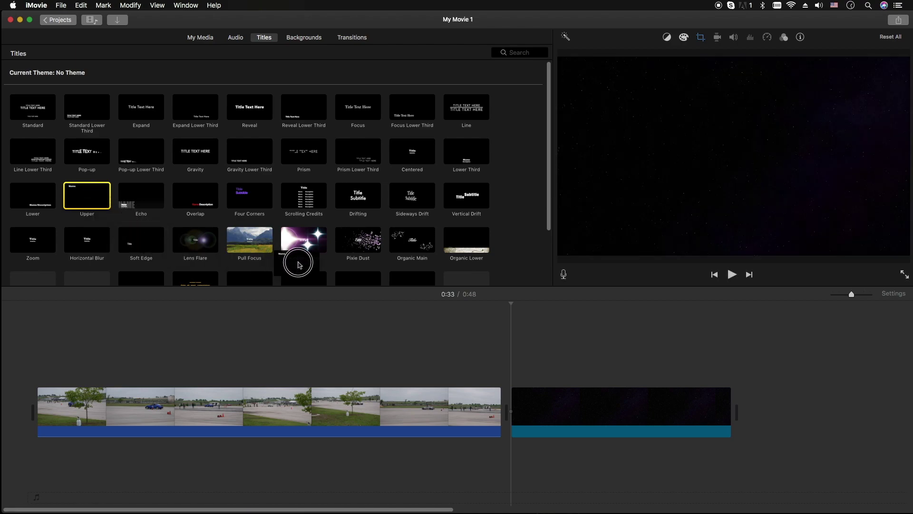
pyautogui.moveTo(528, 325); pyautogui.dragTo(512, 352)
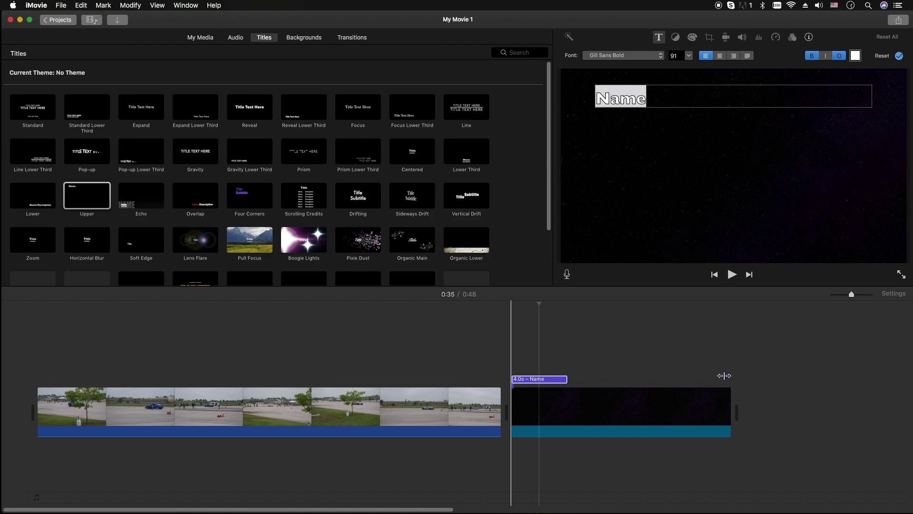
pyautogui.moveTo(566, 379); pyautogui.dragTo(731, 370)
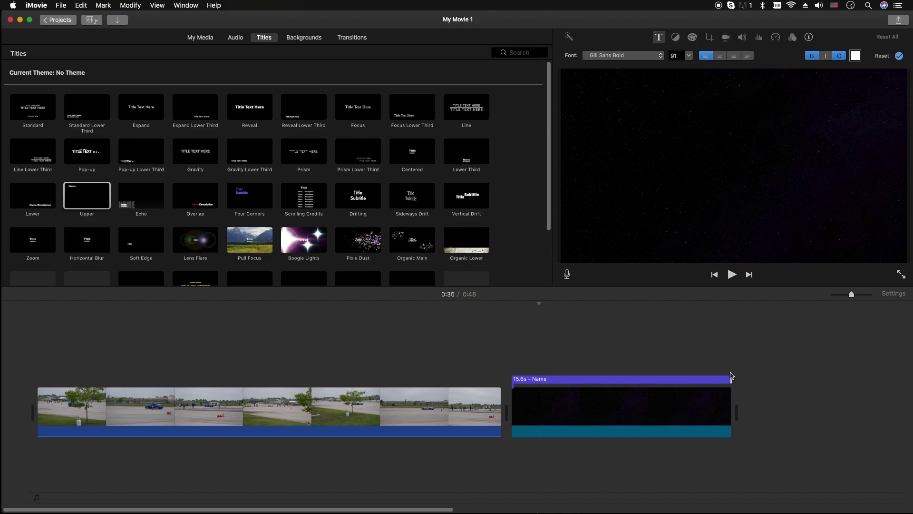
# Remove the title's outline and change its font to Avenir Next Heavy
pyautogui.click(558, 380)
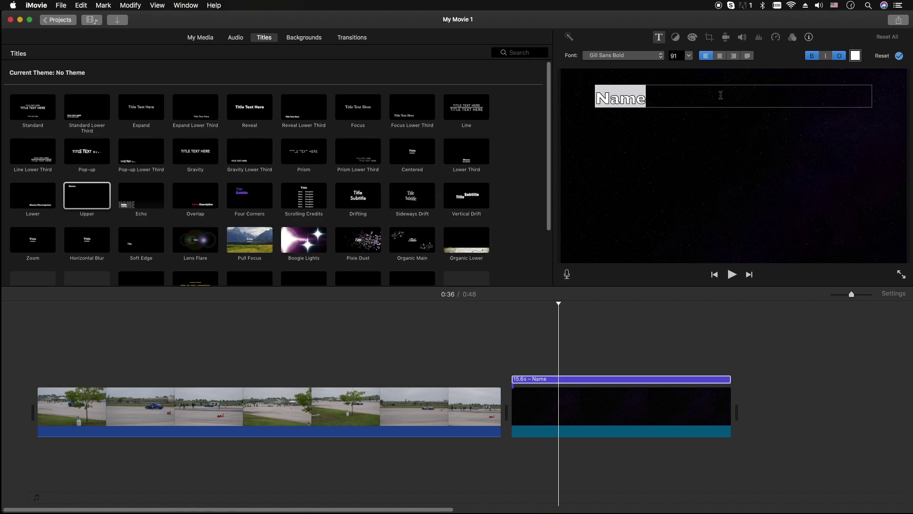
pyautogui.click(840, 56)
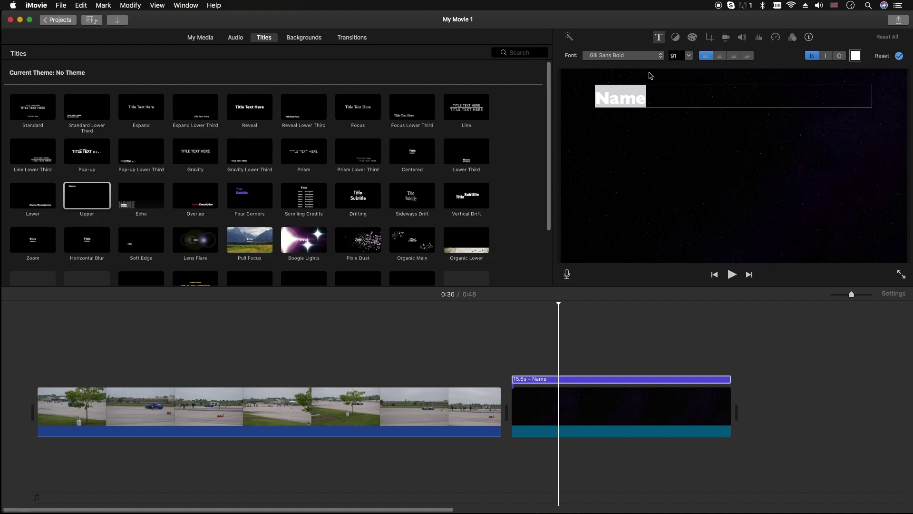
pyautogui.click(659, 58)
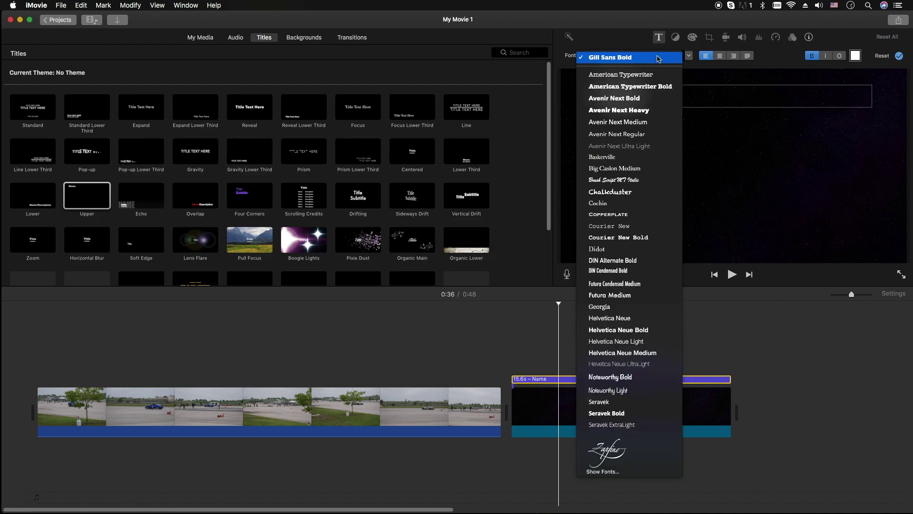
pyautogui.click(644, 112)
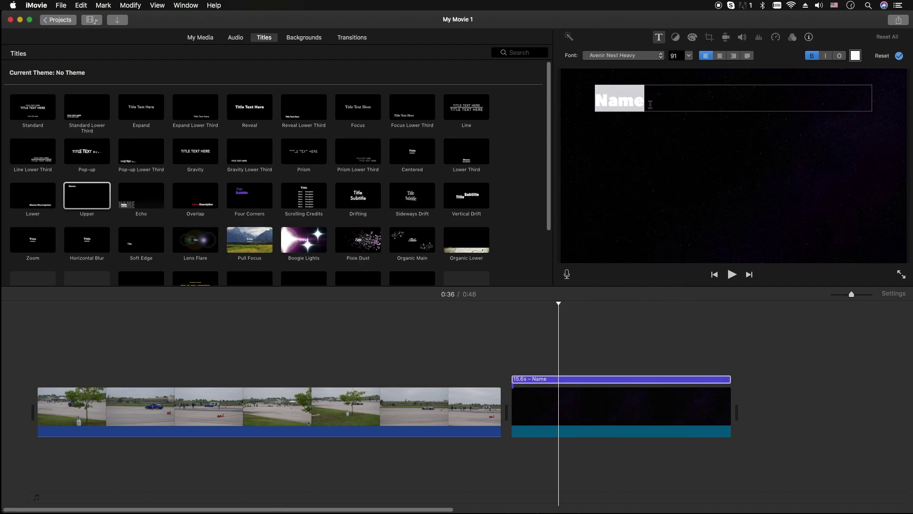
# Type 'Subscribe' and 'More Vids!!' into the title, trimming spaces to keep one line
pyautogui.write('Subscrib')
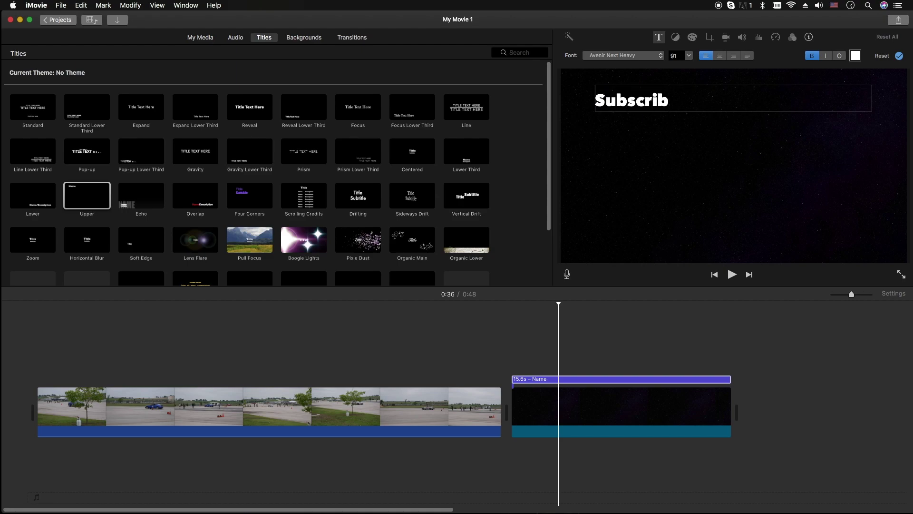
pyautogui.write('e')
pyautogui.write('Mof')
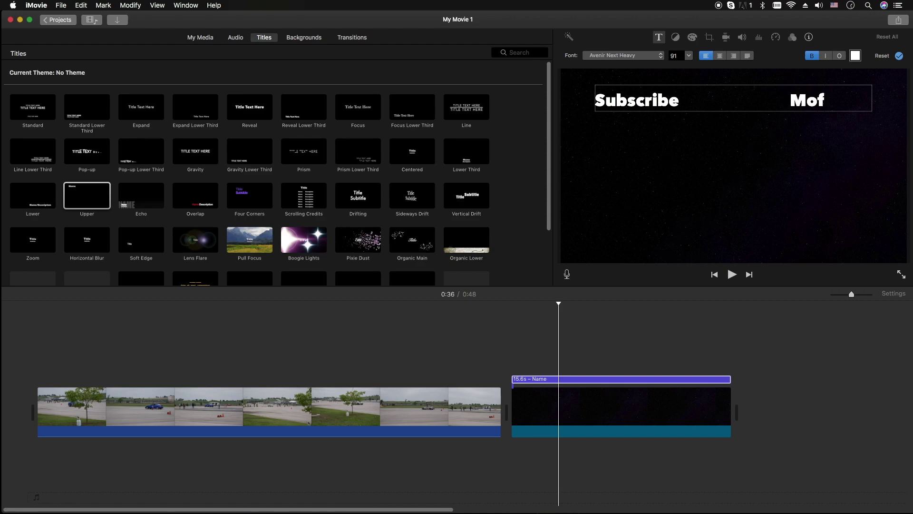
pyautogui.press('BackSpace')
pyautogui.write('re Vids')
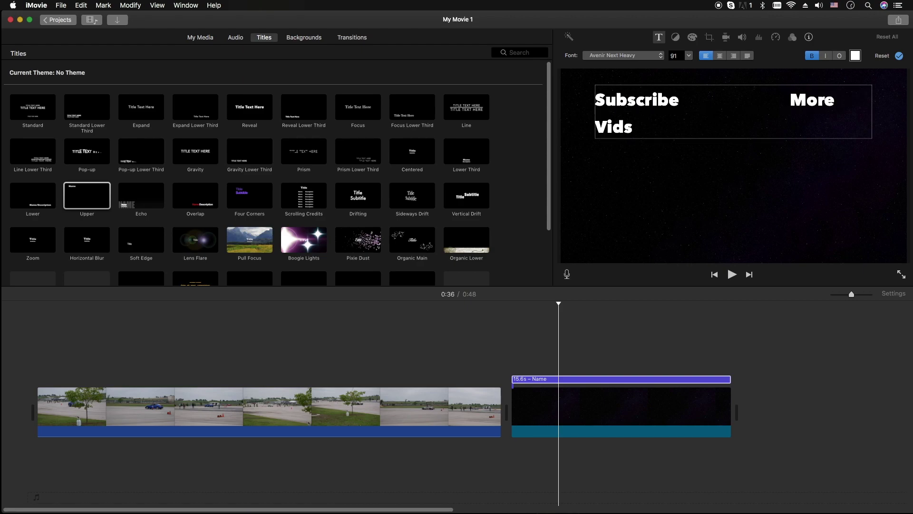
pyautogui.write('!!')
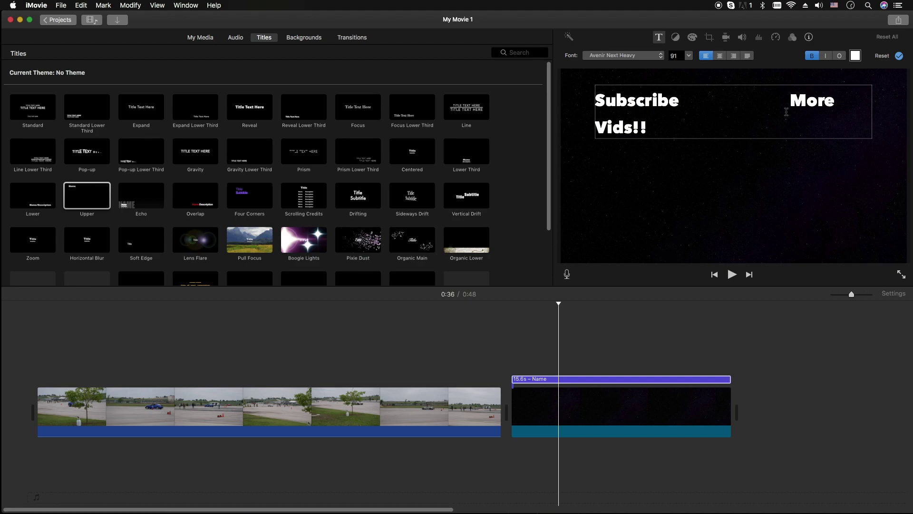
pyautogui.press('BackSpace')
pyautogui.press('BackSpace')
pyautogui.press('BackSpace')
pyautogui.press('BackSpace')
pyautogui.press('BackSpace')
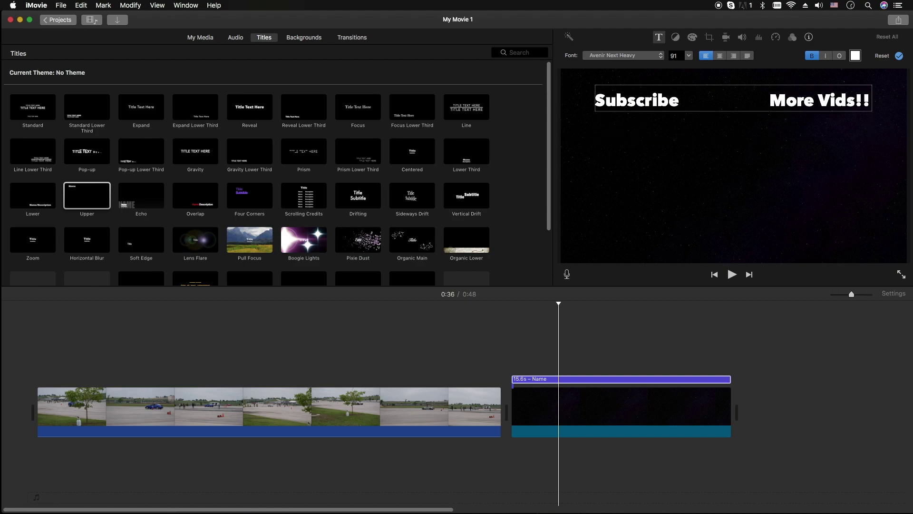
pyautogui.click(761, 155)
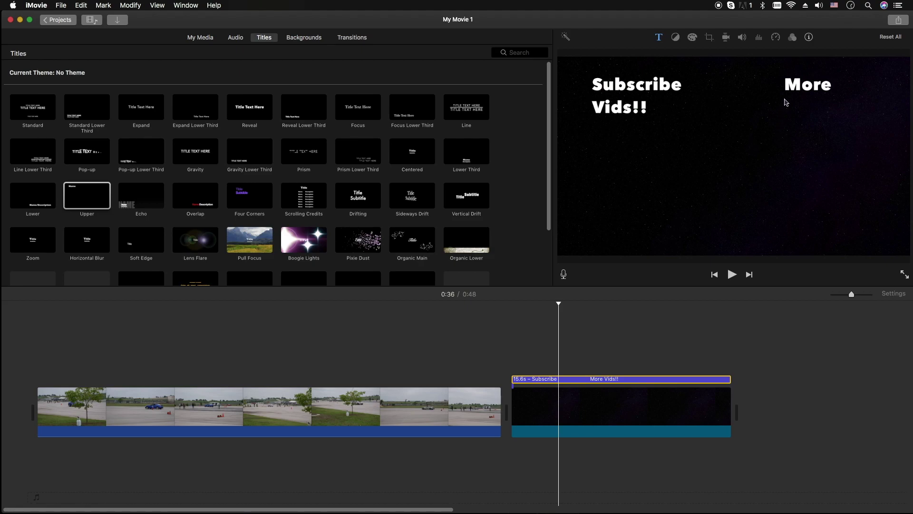
# Delete extra spaces between 'Subscribe' and 'More Vids!!' in the end-card title
pyautogui.click(613, 379)
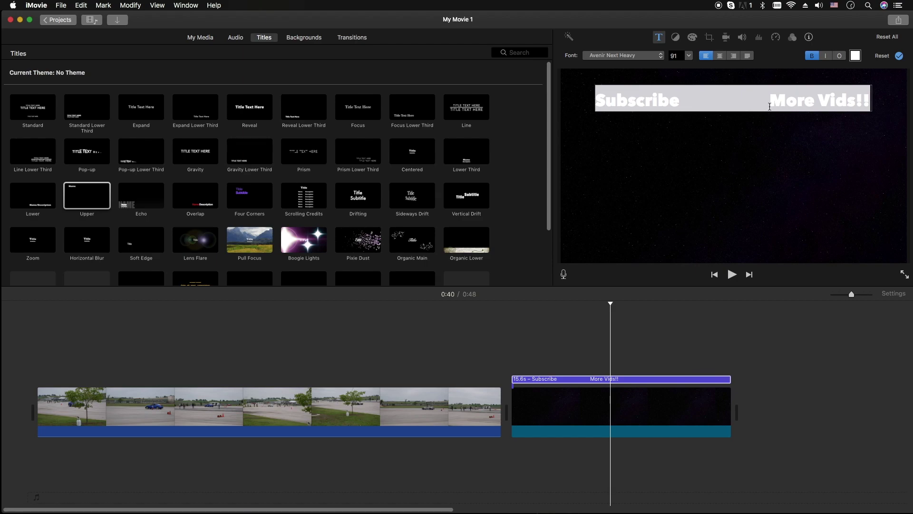
pyautogui.click(768, 102)
pyautogui.press('BackSpace')
pyautogui.press('BackSpace')
pyautogui.press('BackSpace')
pyautogui.press('BackSpace')
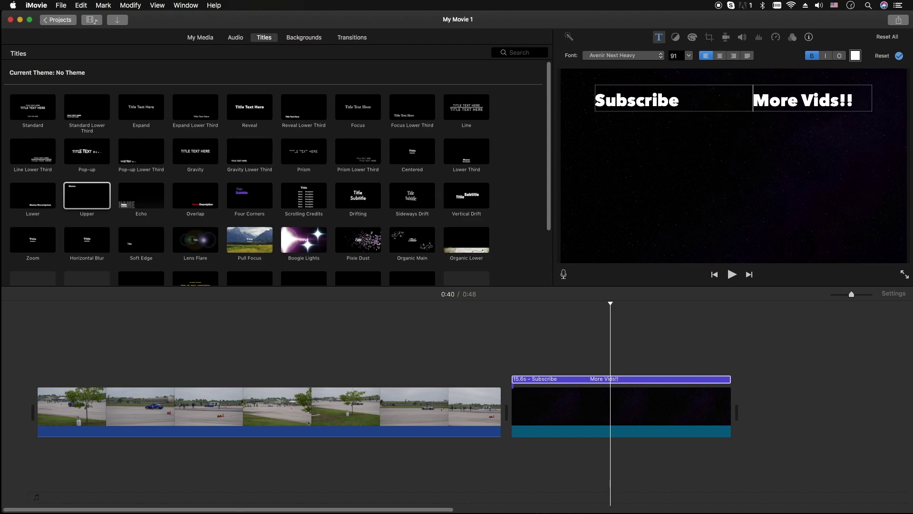
pyautogui.click(561, 394)
pyautogui.click(563, 380)
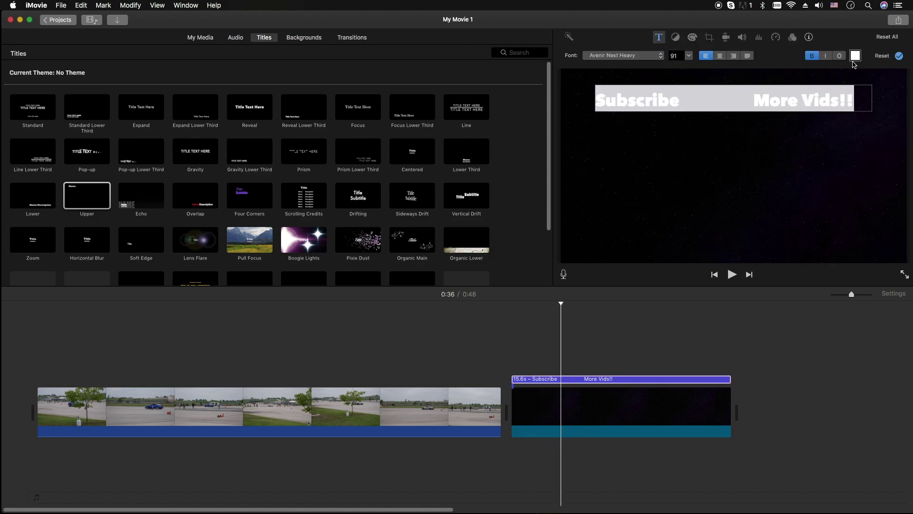
pyautogui.click(753, 106)
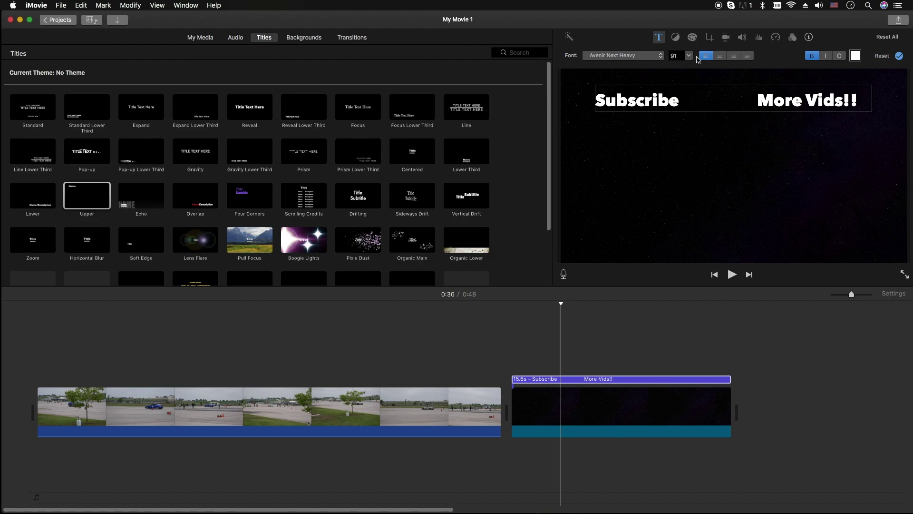
# Set the title font size to 80
pyautogui.click(688, 55)
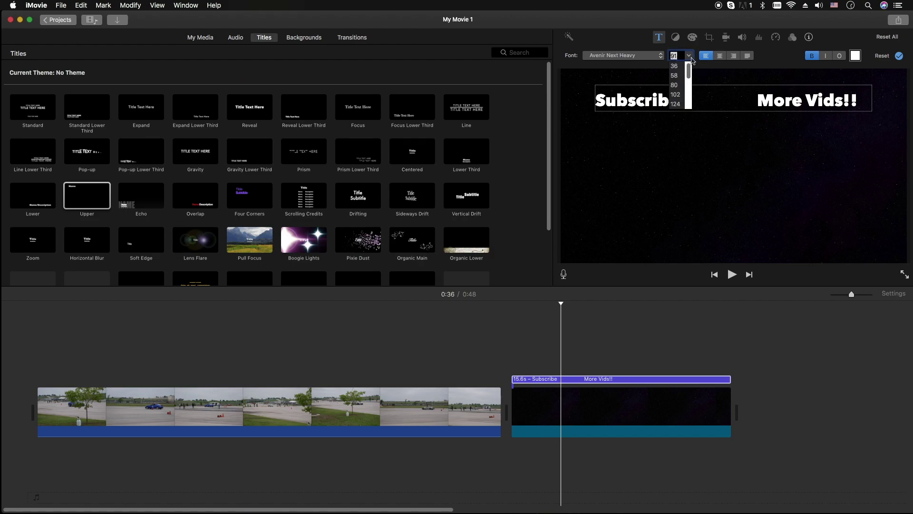
pyautogui.click(682, 85)
pyautogui.click(740, 97)
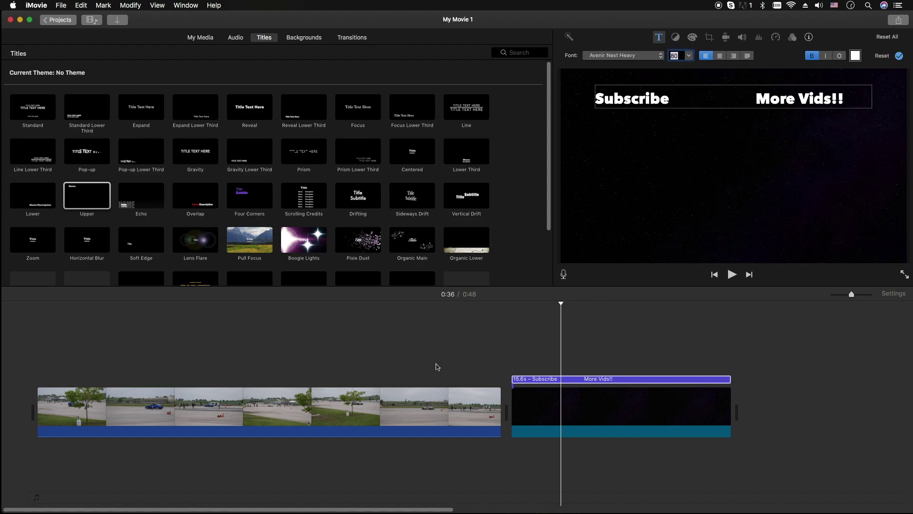
pyautogui.click(603, 404)
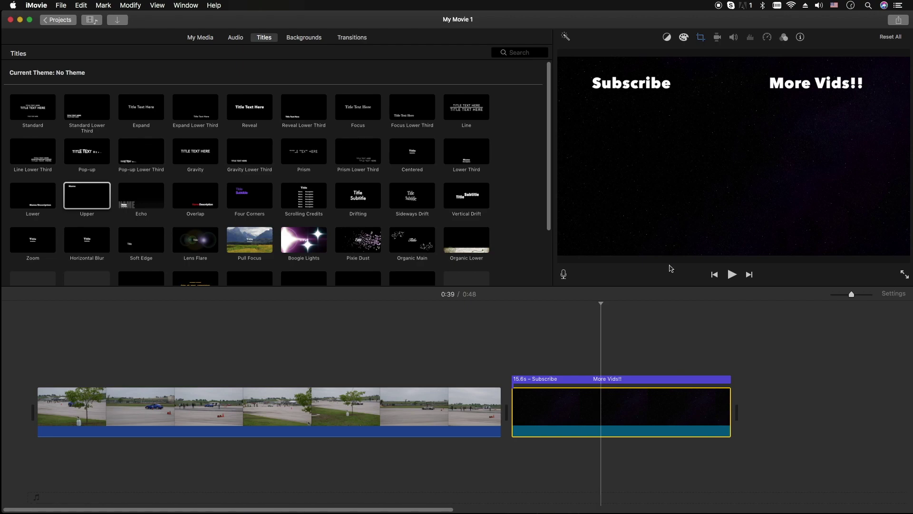
# Import Let_Your_Body_Rock.mp3 from the YT_Audio_Library folder
pyautogui.click(610, 381)
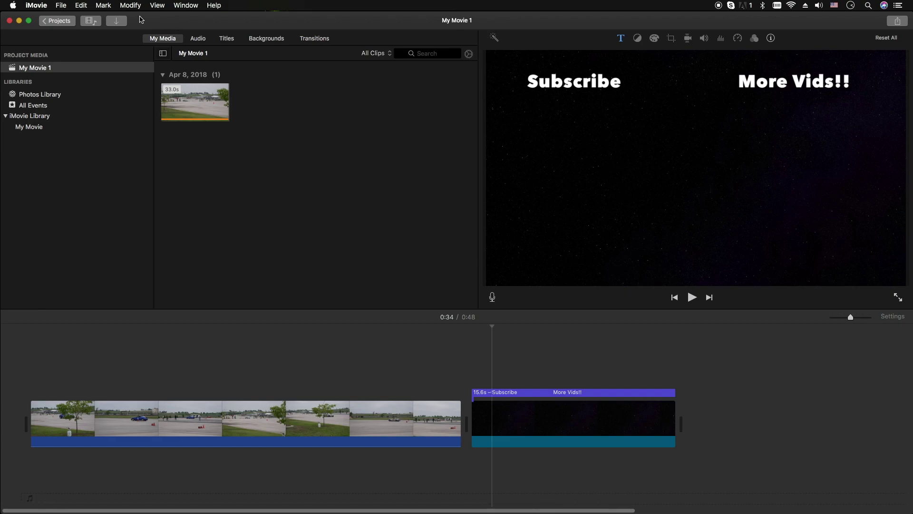
pyautogui.click(122, 24)
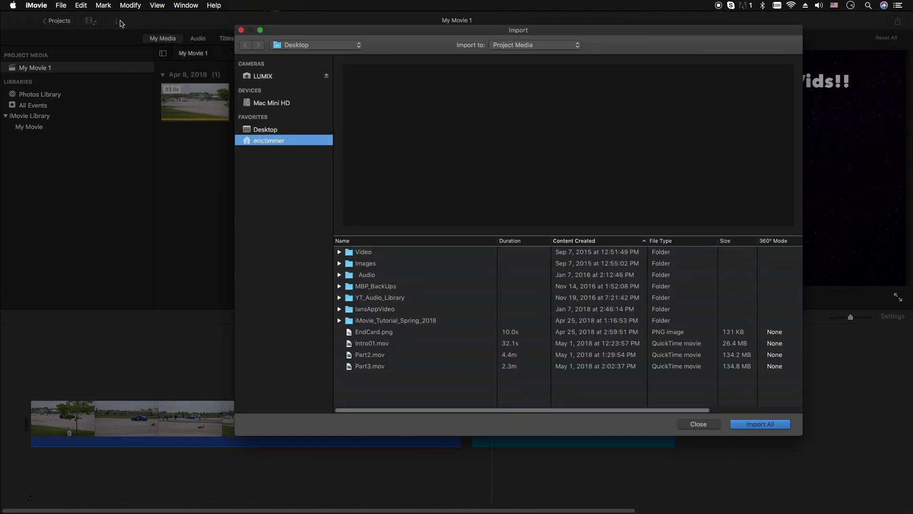
pyautogui.doubleClick(374, 299)
pyautogui.click(402, 252)
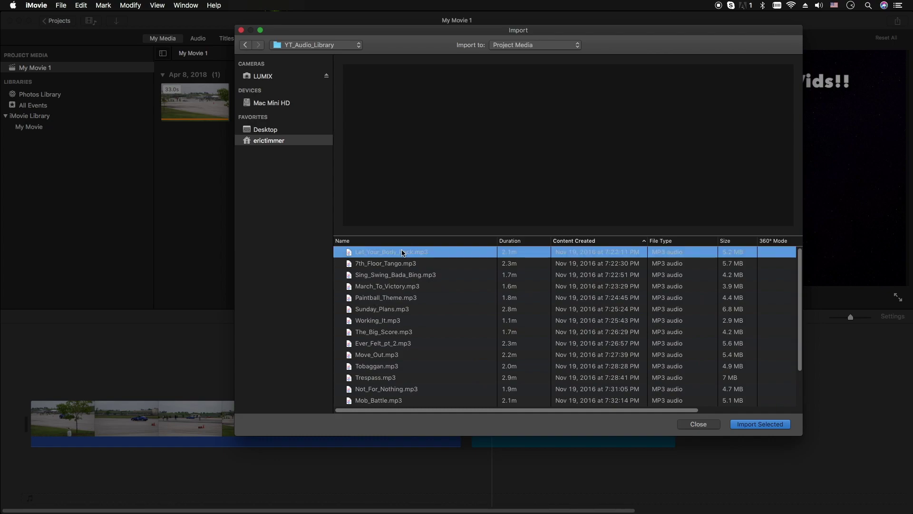
pyautogui.click(760, 424)
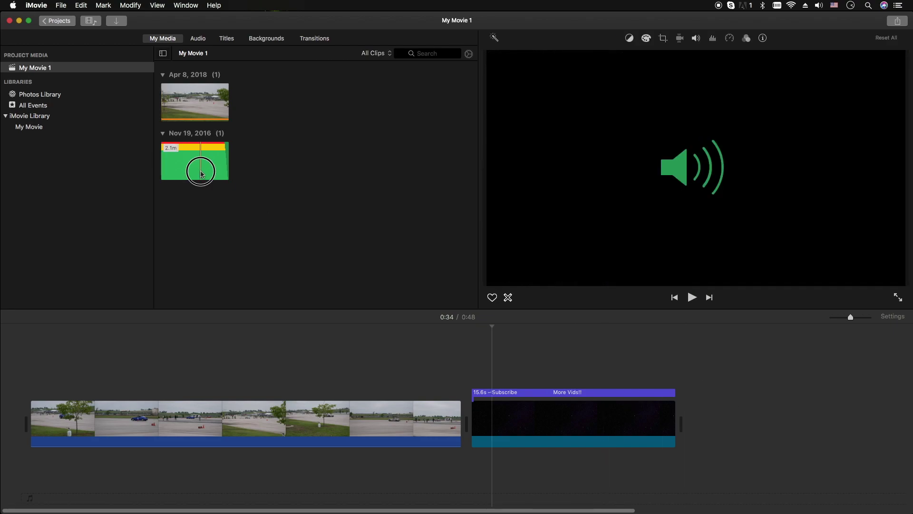
pyautogui.click(185, 160)
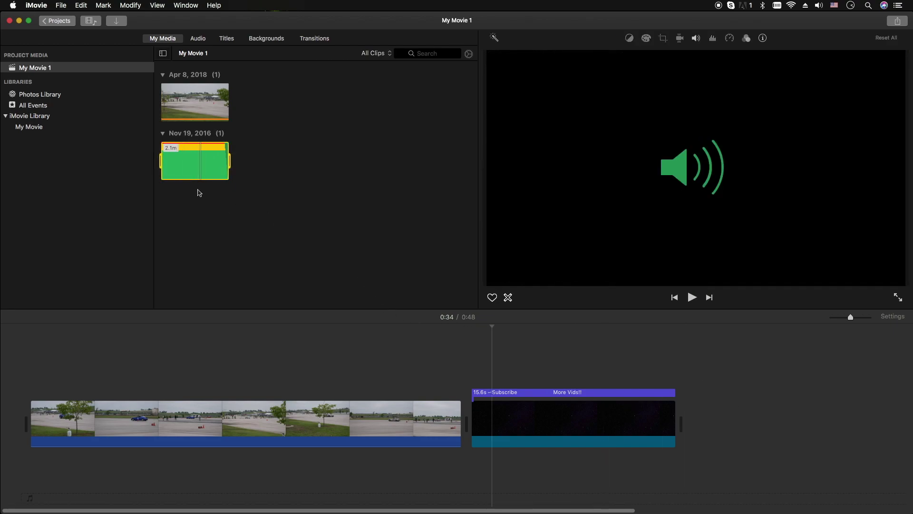
# Place the music under the end card, trim it to 16.2 seconds, and set volume to 50%
pyautogui.moveTo(185, 162); pyautogui.dragTo(456, 471)
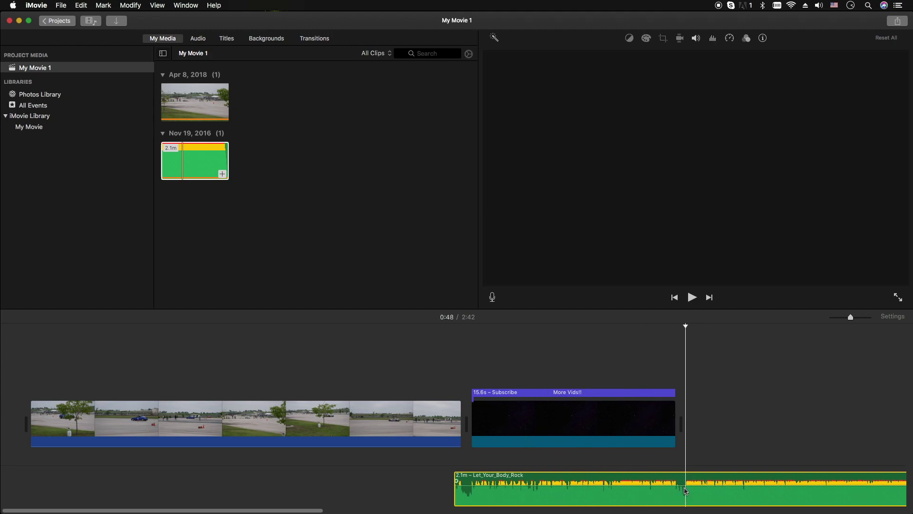
pyautogui.press('super+b')
pyautogui.click(716, 482)
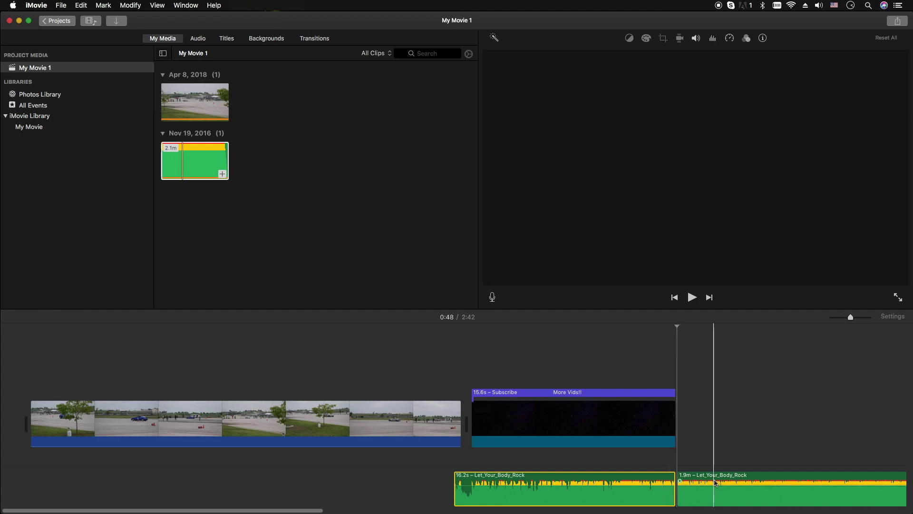
pyautogui.press('Delete')
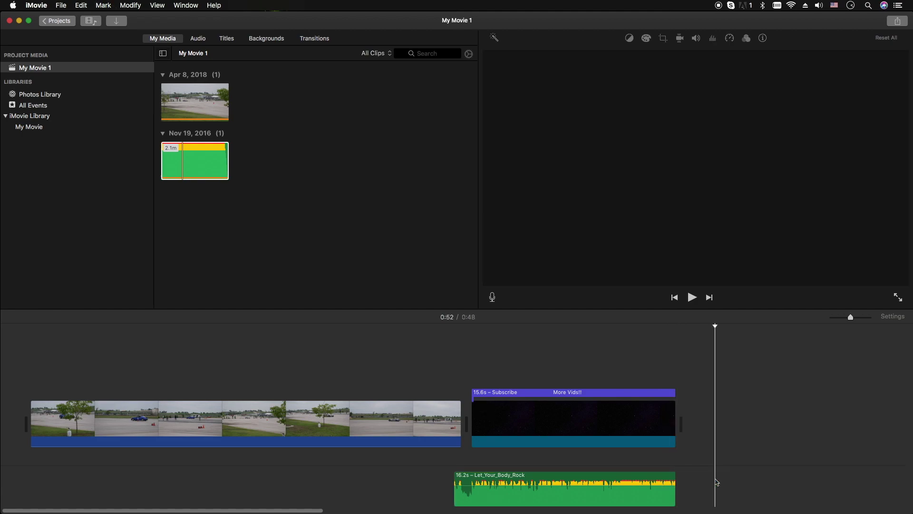
pyautogui.moveTo(600, 481); pyautogui.dragTo(601, 495)
pyautogui.click(893, 316)
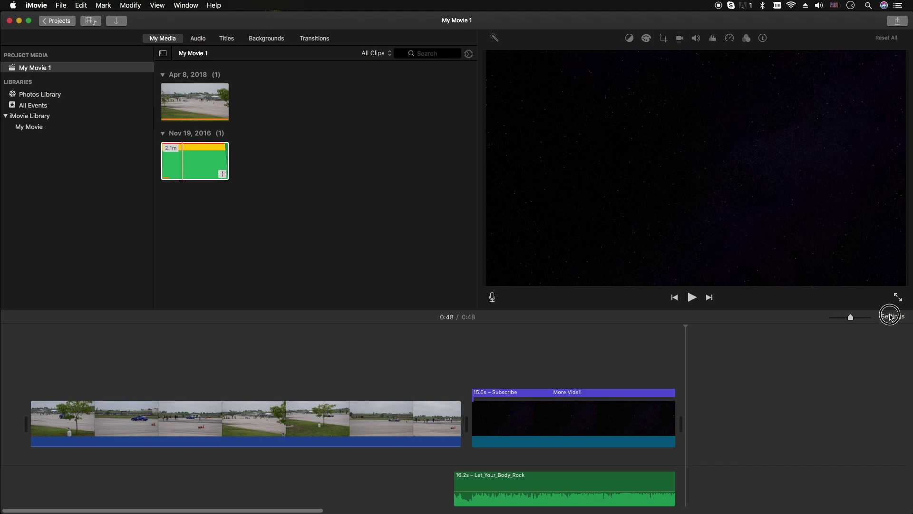
# Increase the timeline clip size and give the timeline more room
pyautogui.moveTo(814, 437); pyautogui.dragTo(829, 437)
pyautogui.click(645, 310)
pyautogui.moveTo(645, 310); pyautogui.dragTo(634, 264)
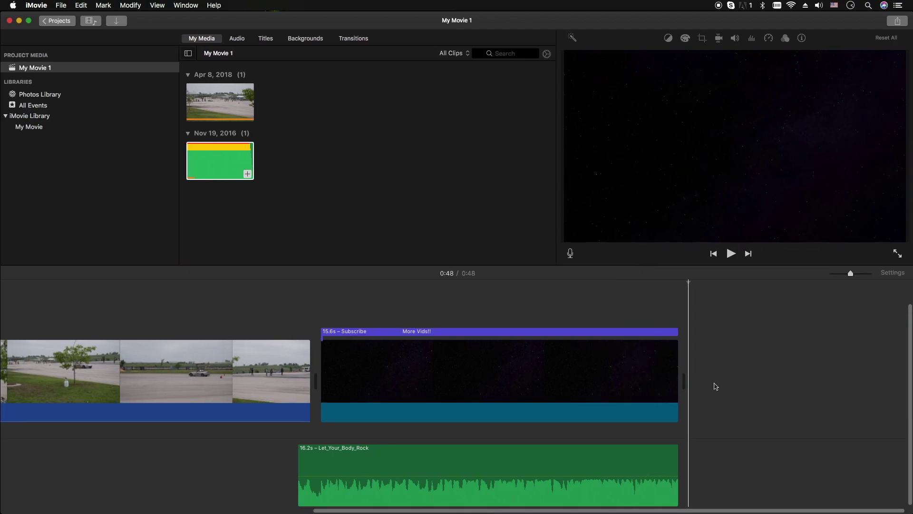
# Drag the music clip's fade handles to add a fade-in and a fade-out
pyautogui.click(378, 459)
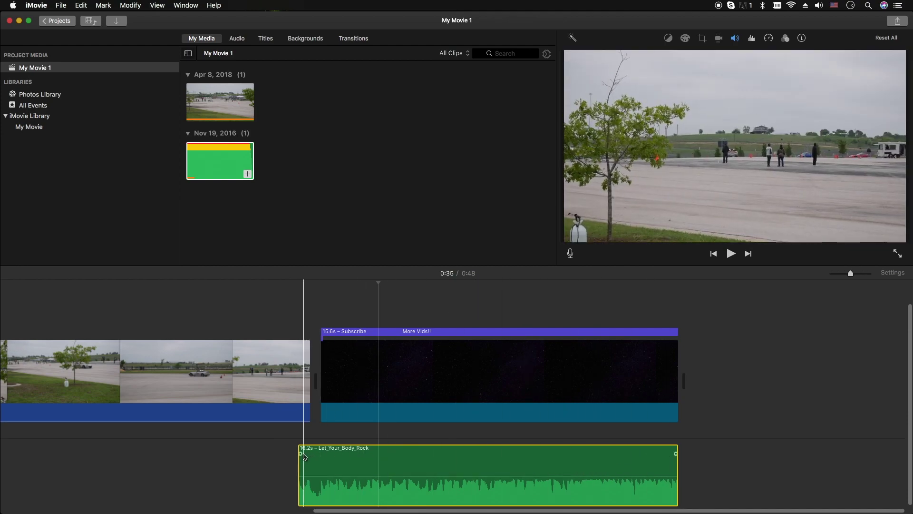
pyautogui.moveTo(299, 453); pyautogui.dragTo(351, 483)
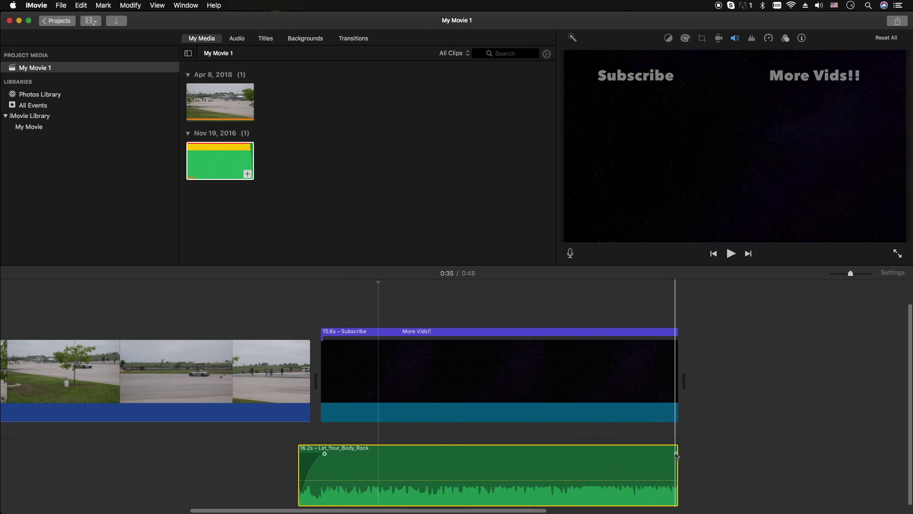
pyautogui.moveTo(675, 454); pyautogui.dragTo(642, 459)
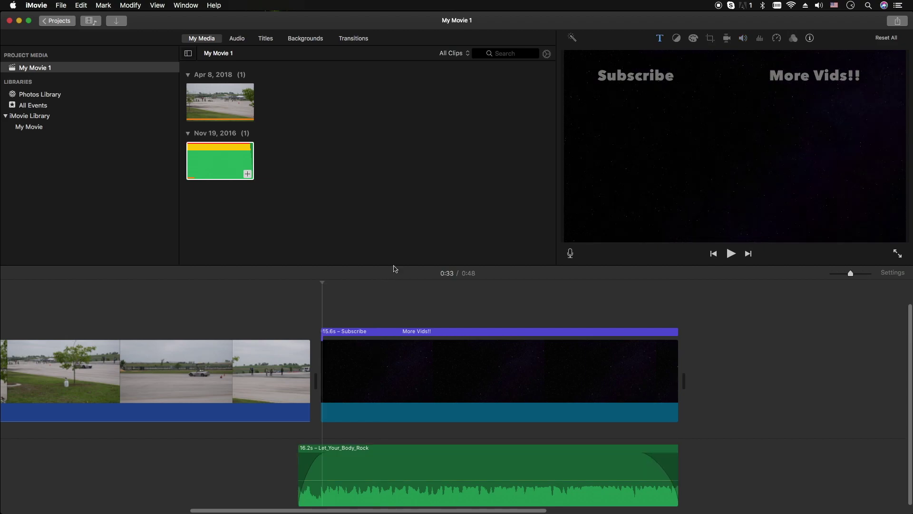
# Enlarge the preview and play the movie from 0:32 through the end card
pyautogui.press('space')
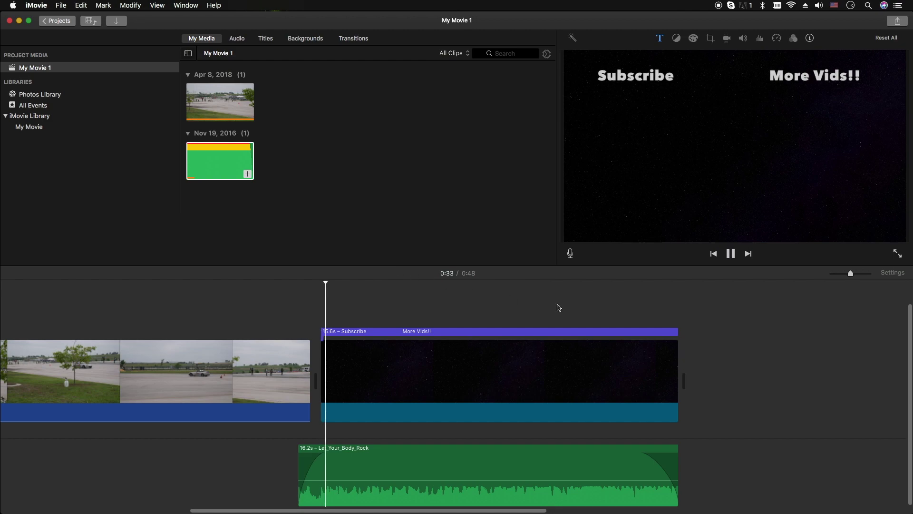
pyautogui.click(527, 266)
pyautogui.moveTo(528, 265); pyautogui.dragTo(520, 341)
pyautogui.click(296, 365)
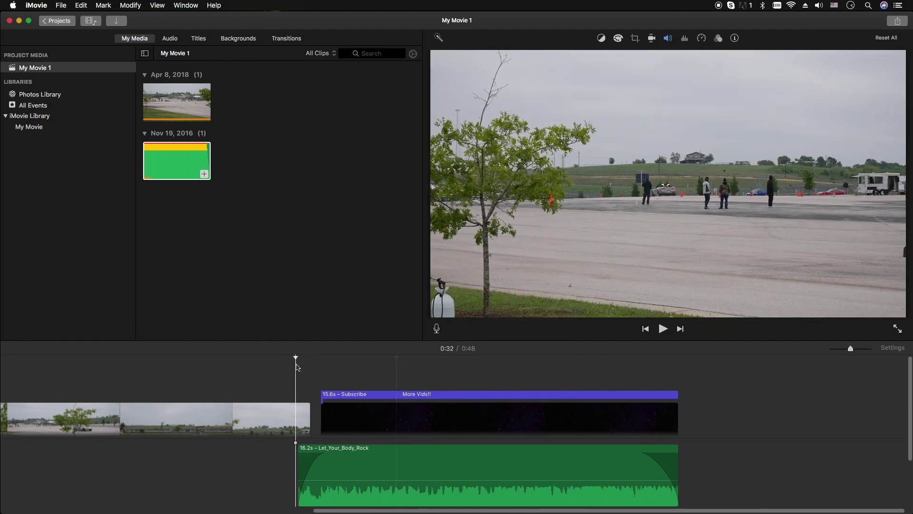
pyautogui.press('space')
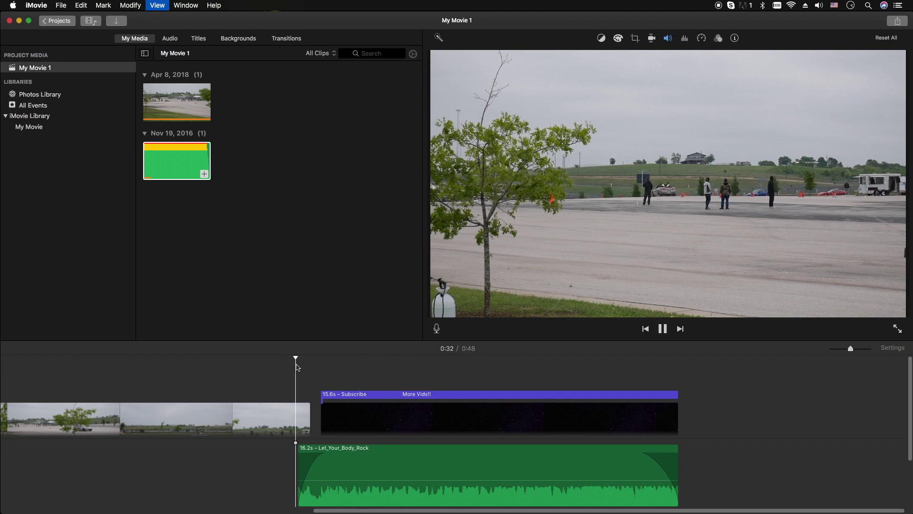